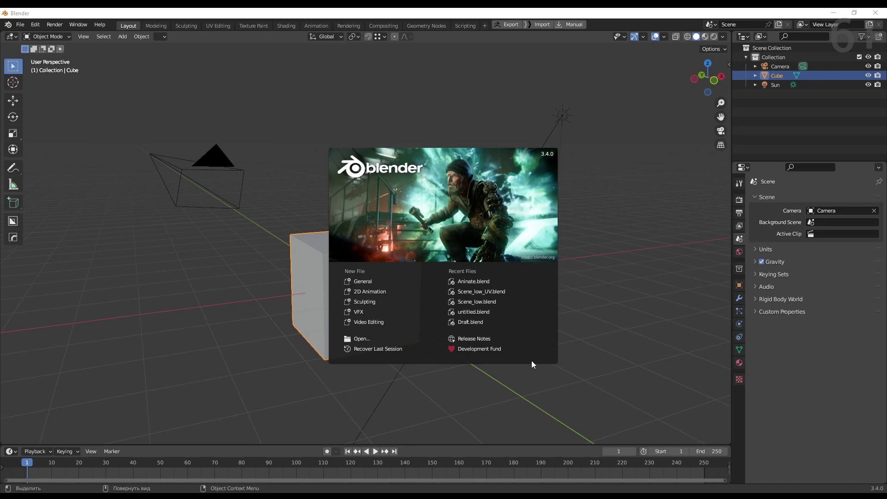
# Dismiss the splash screen, then select the camera, Sun lamp and cube in turn
pyautogui.click(601, 295)
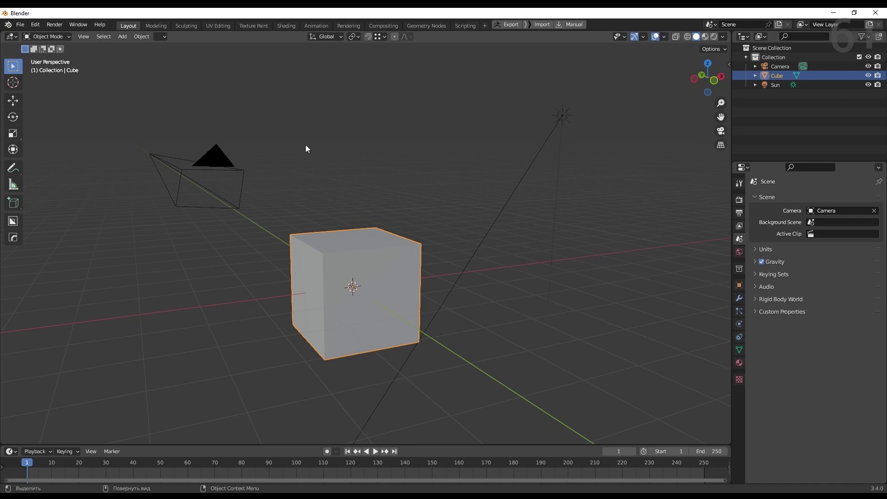
pyautogui.click(217, 161)
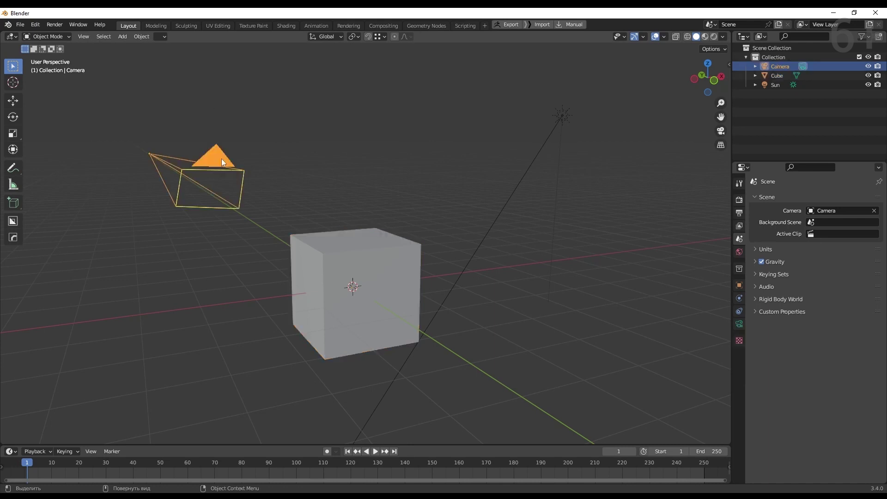
pyautogui.click(561, 116)
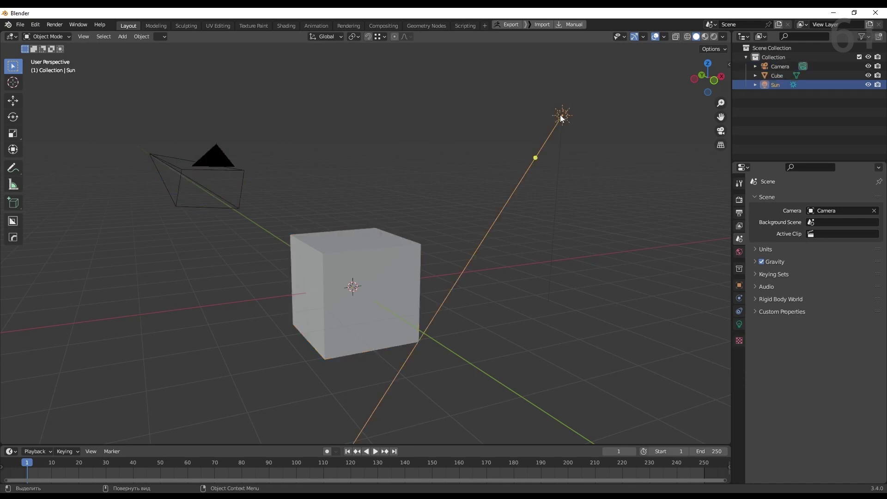
pyautogui.click(385, 265)
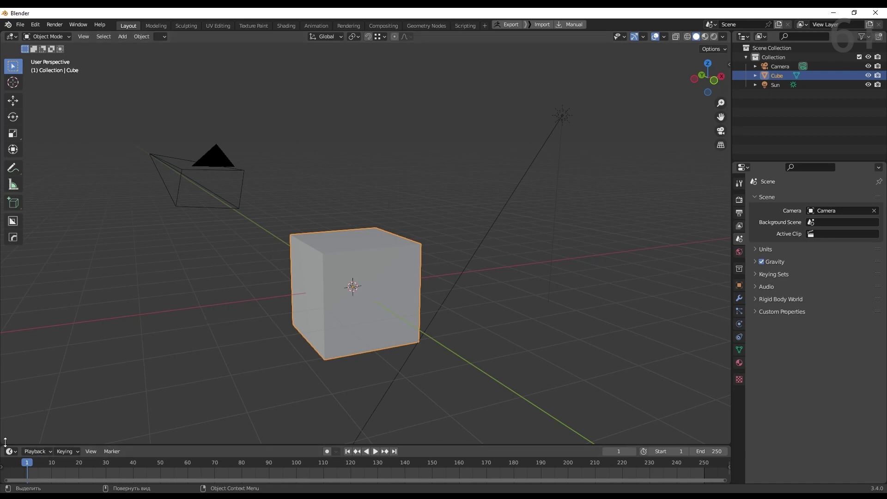
# Enlarge the timeline, then select Camera, Sun, Cube and finally Sun in the Outliner
pyautogui.moveTo(162, 445)
pyautogui.mouseDown()
pyautogui.moveTo(173, 384)
pyautogui.moveTo(207, 439)
pyautogui.moveTo(219, 439)
pyautogui.moveTo(218, 462)
pyautogui.moveTo(223, 210)
pyautogui.moveTo(226, 446)
pyautogui.mouseUp()
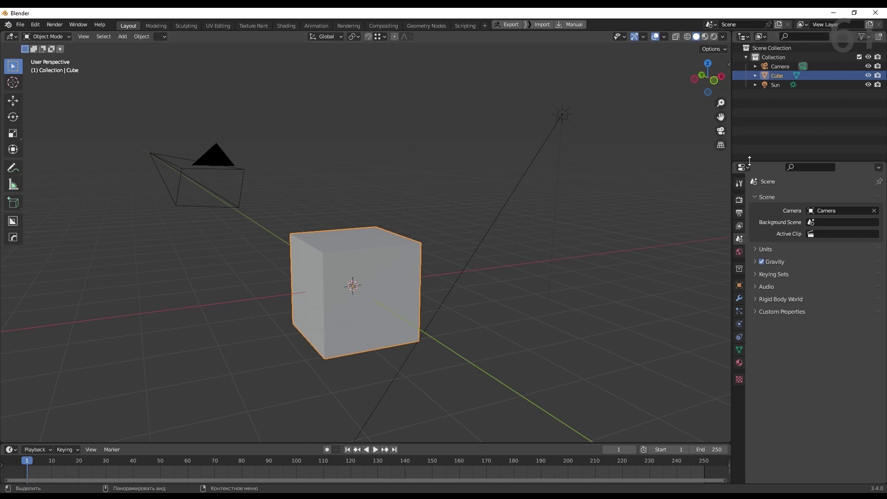
pyautogui.click(777, 67)
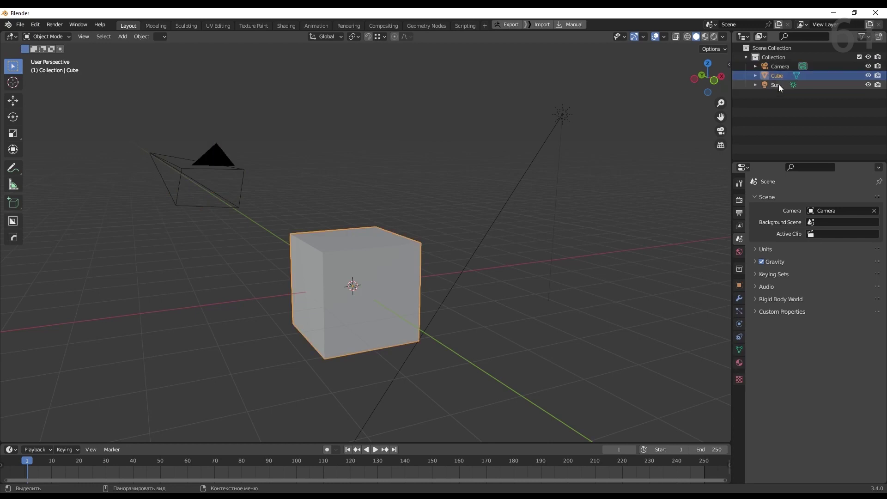
pyautogui.click(778, 87)
pyautogui.click(781, 67)
pyautogui.click(778, 85)
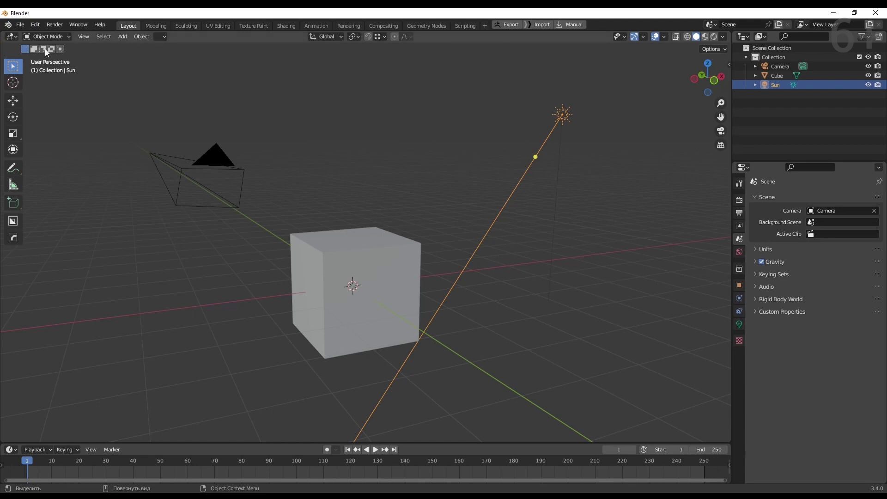
pyautogui.moveTo(1, 34); pyautogui.dragTo(374, 99)
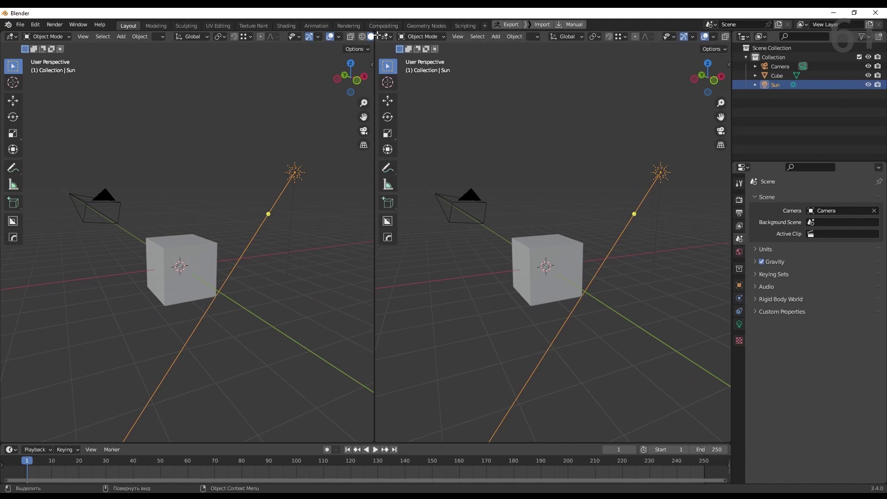
pyautogui.moveTo(378, 35); pyautogui.dragTo(365, 39)
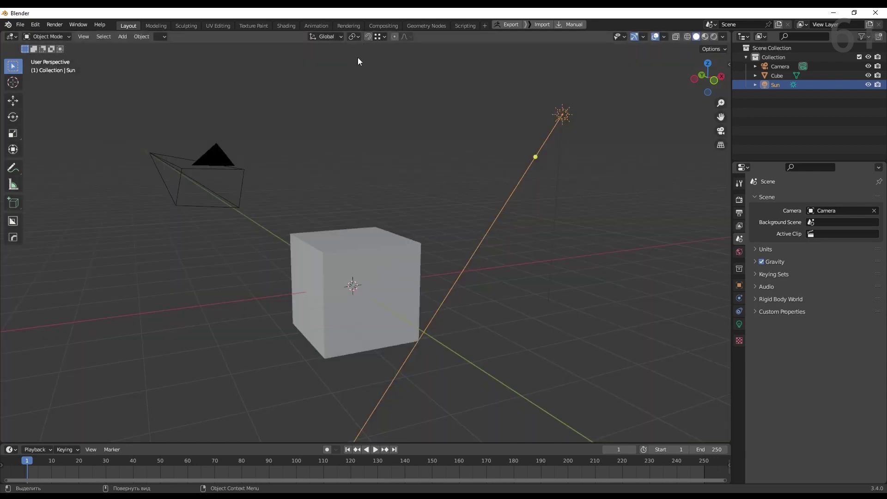
pyautogui.click(16, 39)
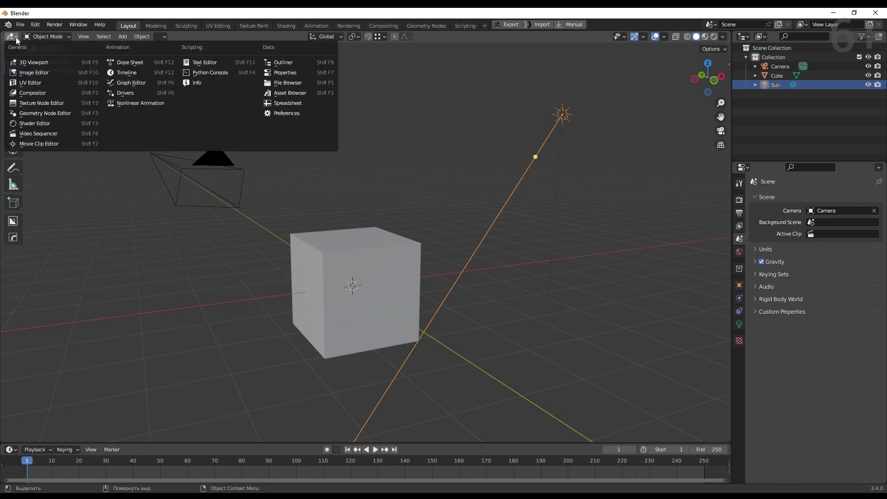
pyautogui.click(64, 94)
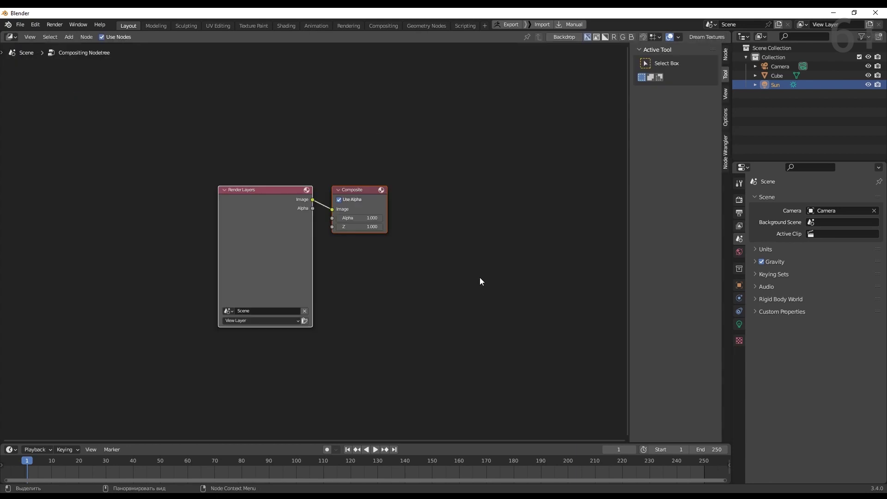
pyautogui.click(14, 36)
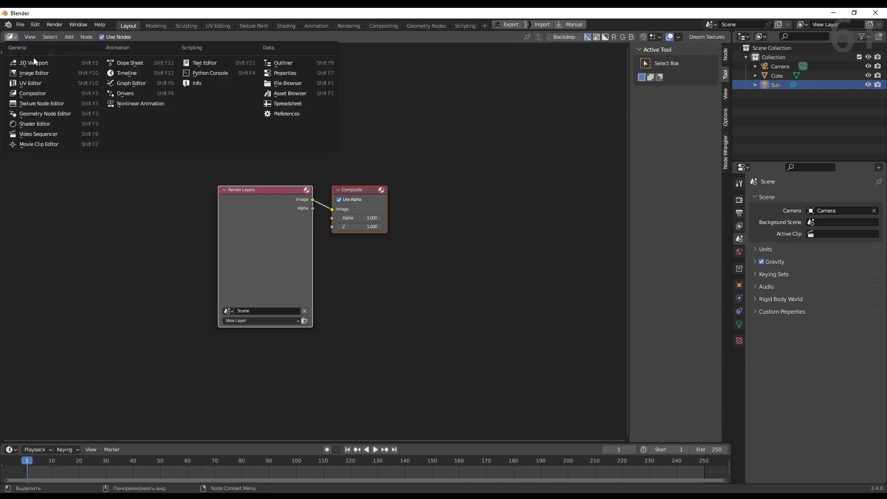
pyautogui.click(65, 63)
pyautogui.click(743, 36)
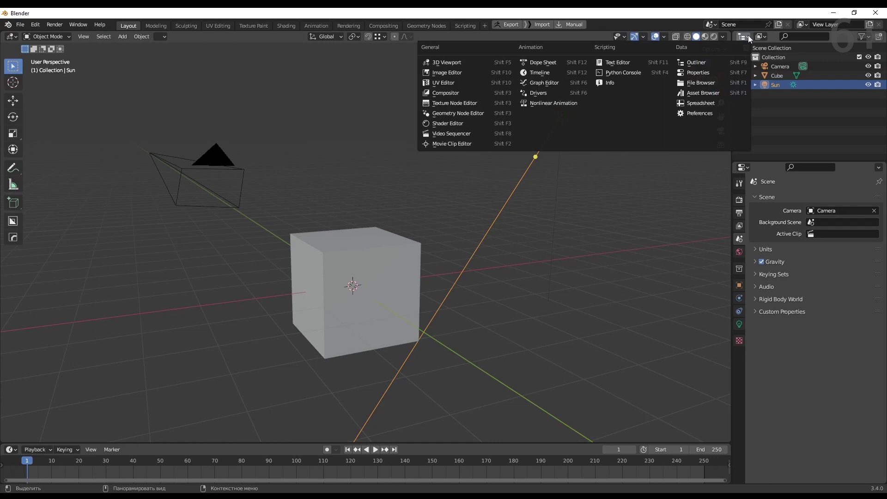
pyautogui.click(712, 72)
pyautogui.click(743, 36)
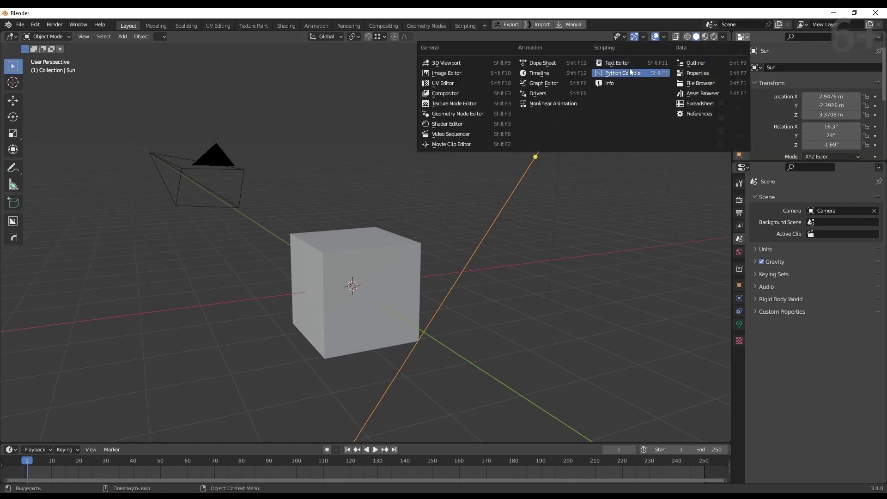
pyautogui.click(717, 64)
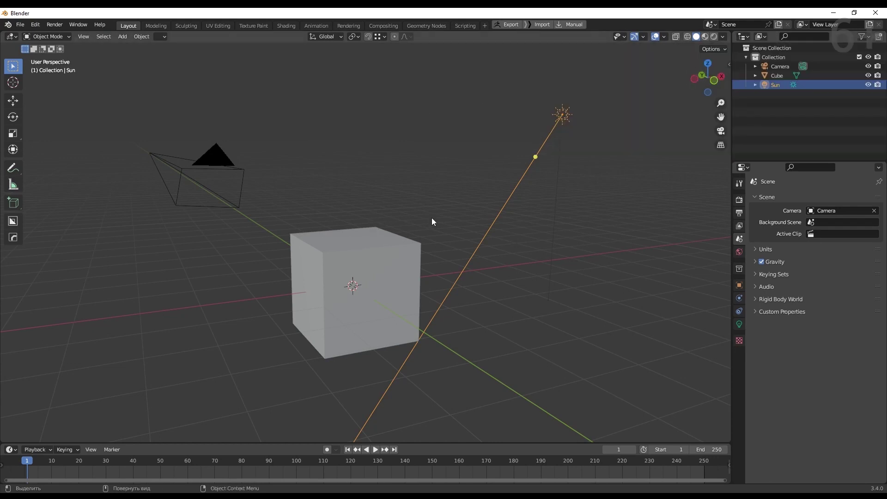
# Orbit to a front view, browse the File and Edit menus, and select the cube
pyautogui.moveTo(506, 256)
pyautogui.mouseDown(button='middle')
pyautogui.moveTo(478, 264)
pyautogui.moveTo(486, 254)
pyautogui.mouseUp(button='middle')
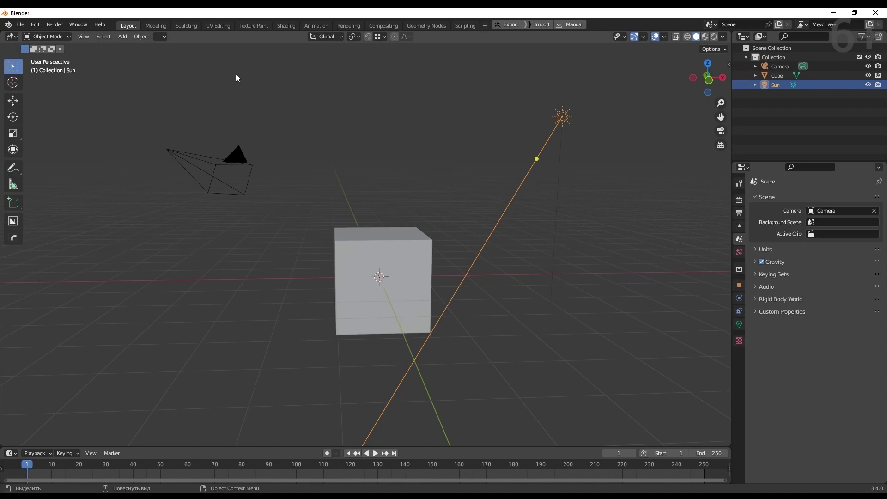
pyautogui.click(21, 27)
pyautogui.click(21, 27)
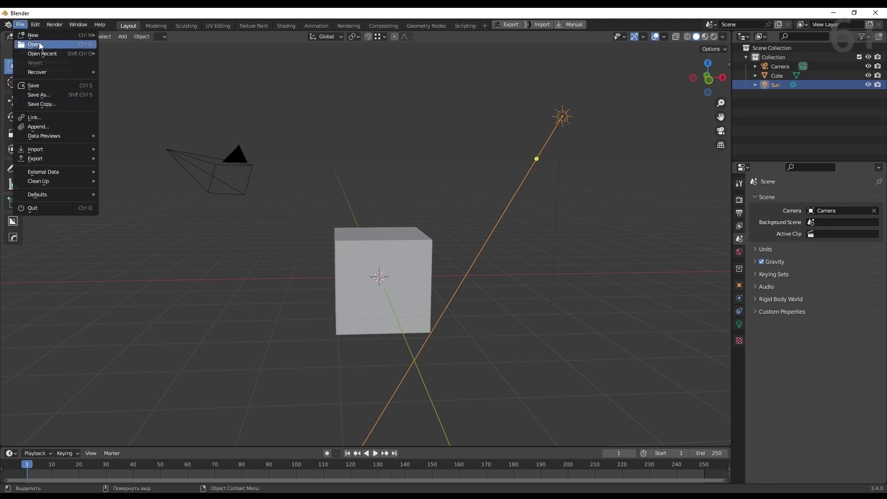
pyautogui.click(38, 25)
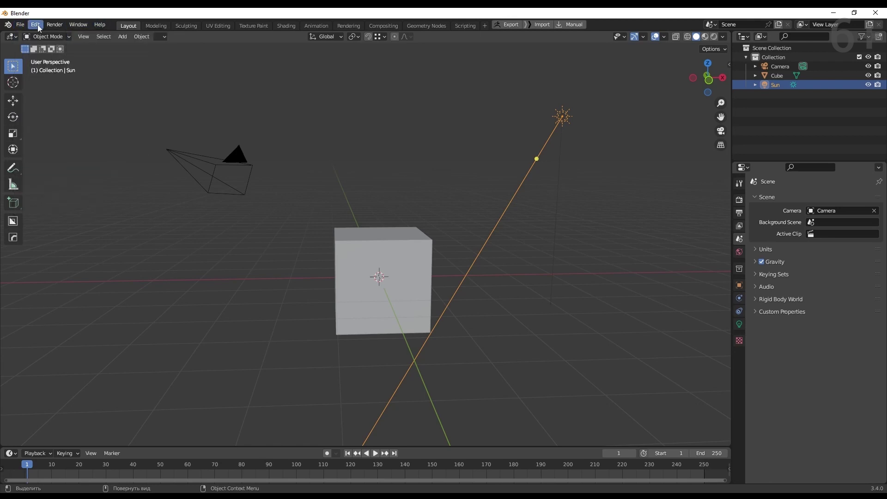
pyautogui.click(35, 27)
pyautogui.click(414, 252)
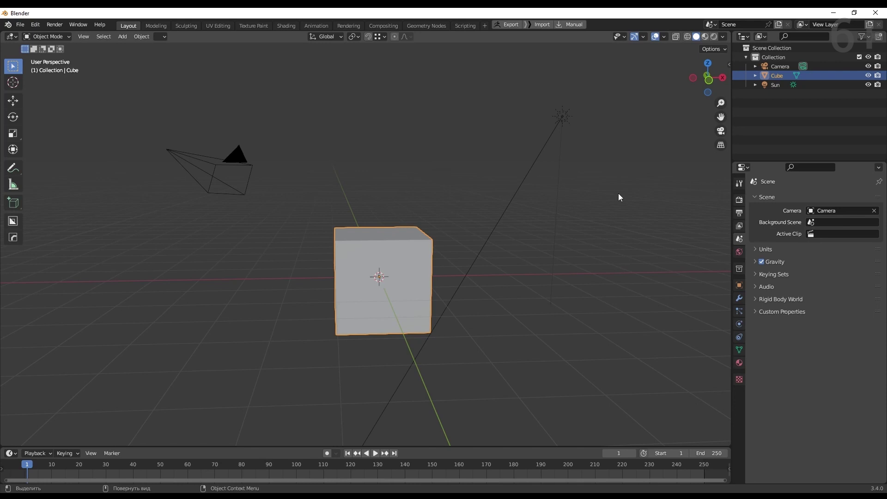
# Open the N sidebar and browse its BoxCutter, BagaPie, View and Item tabs
pyautogui.press('n')
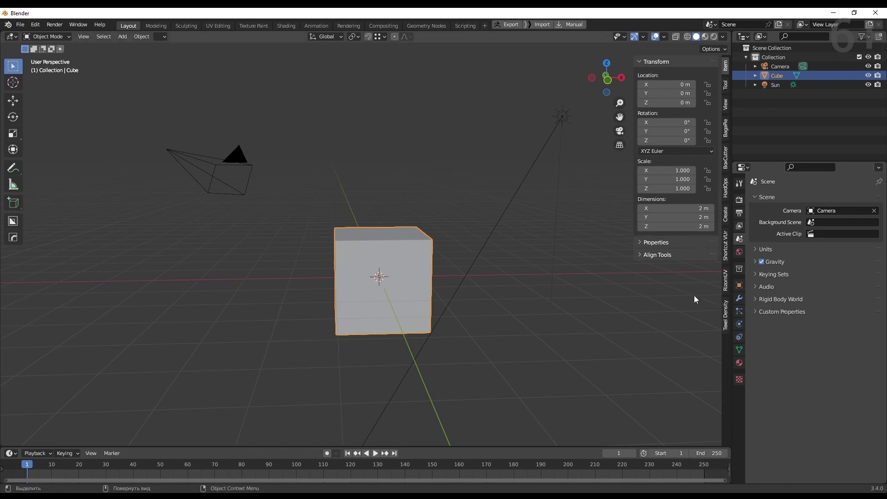
pyautogui.click(725, 155)
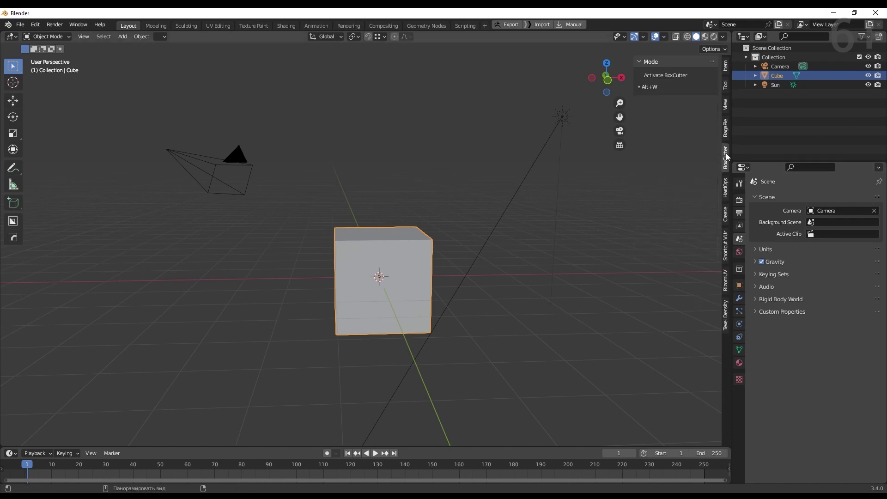
pyautogui.click(725, 129)
pyautogui.click(725, 104)
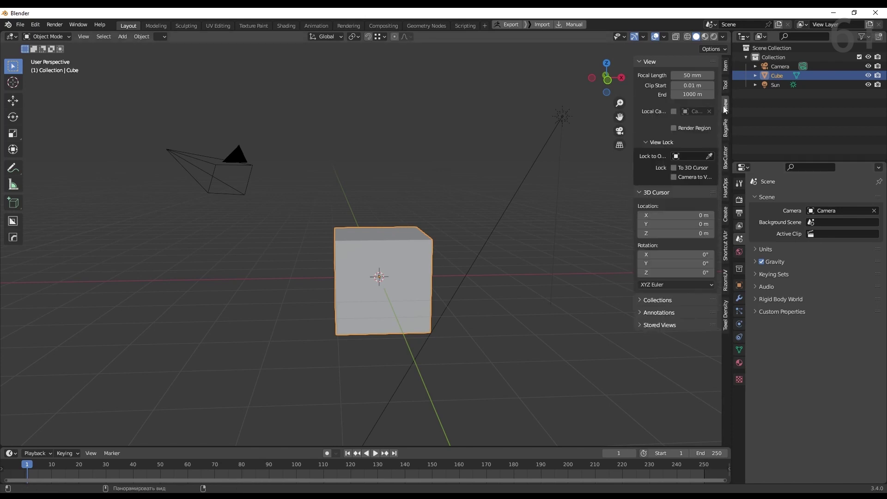
pyautogui.click(725, 66)
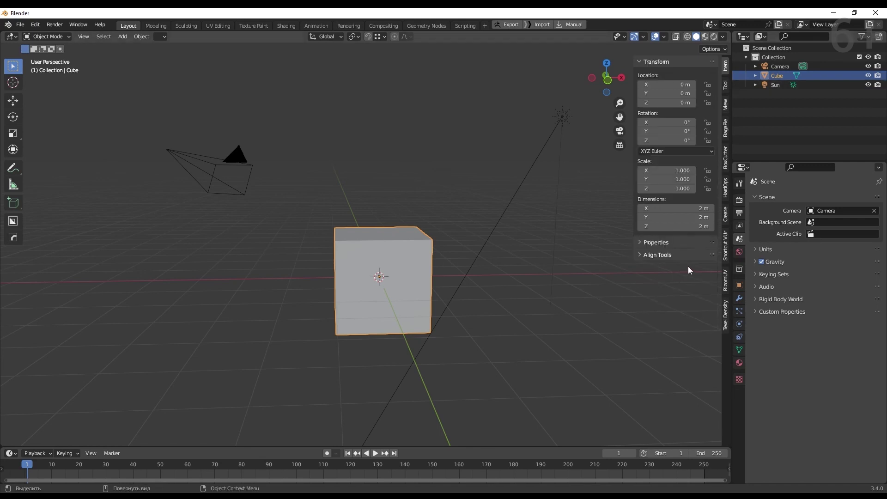
# Select the Sun lamp, then the camera, and show the camera's object properties
pyautogui.click(563, 116)
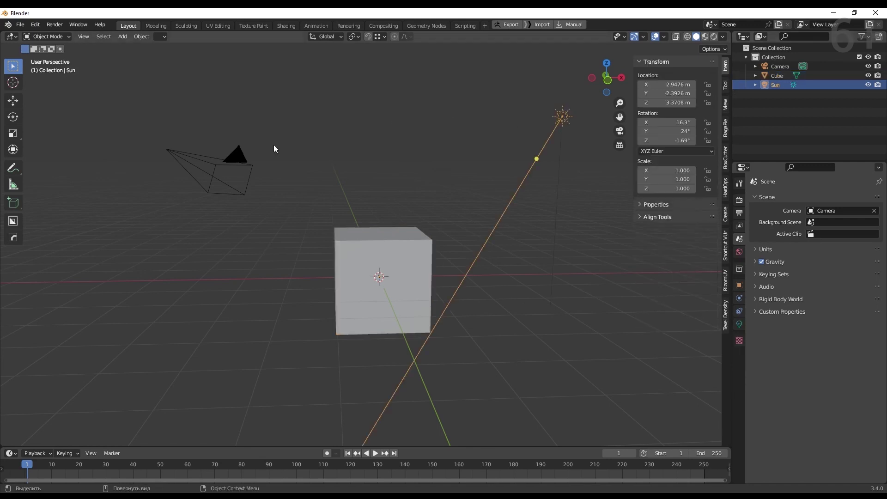
pyautogui.click(239, 158)
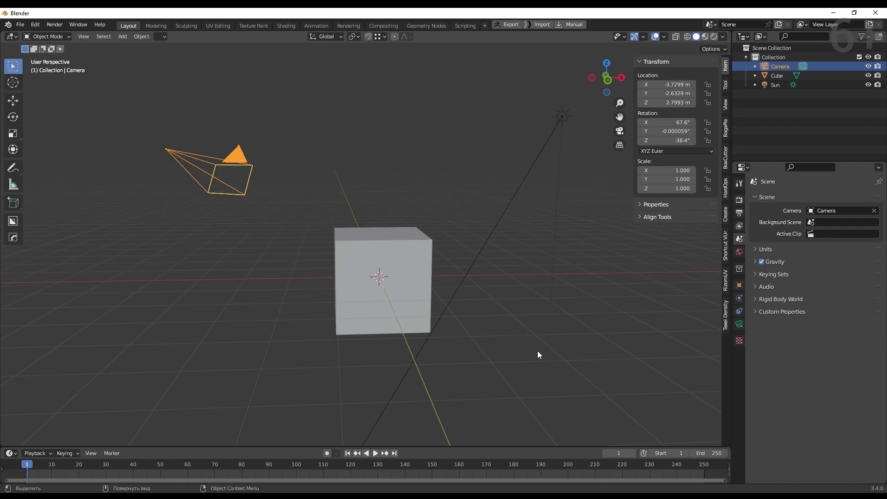
pyautogui.click(739, 285)
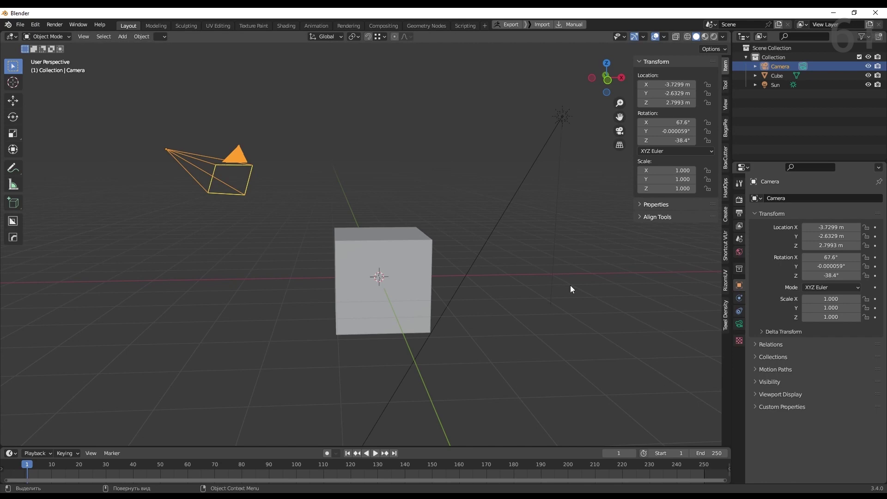
# Hide the sidebar, then hide and restore the toolbar
pyautogui.press('n')
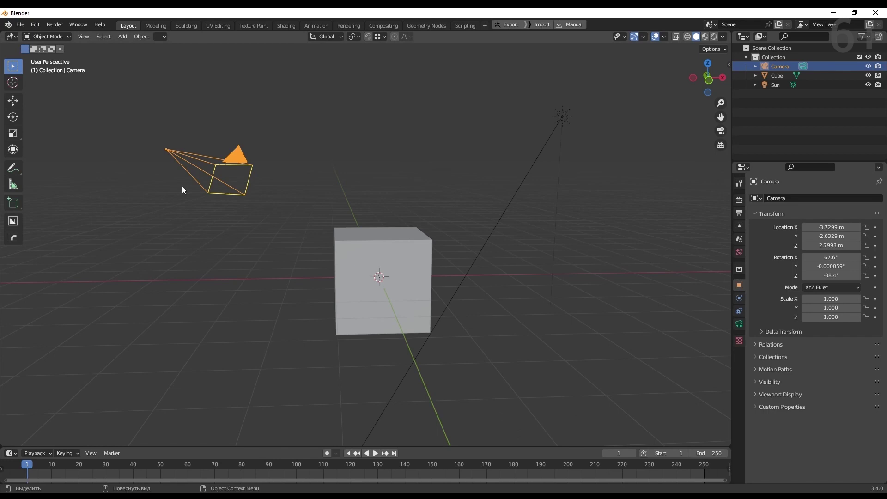
pyautogui.press('t')
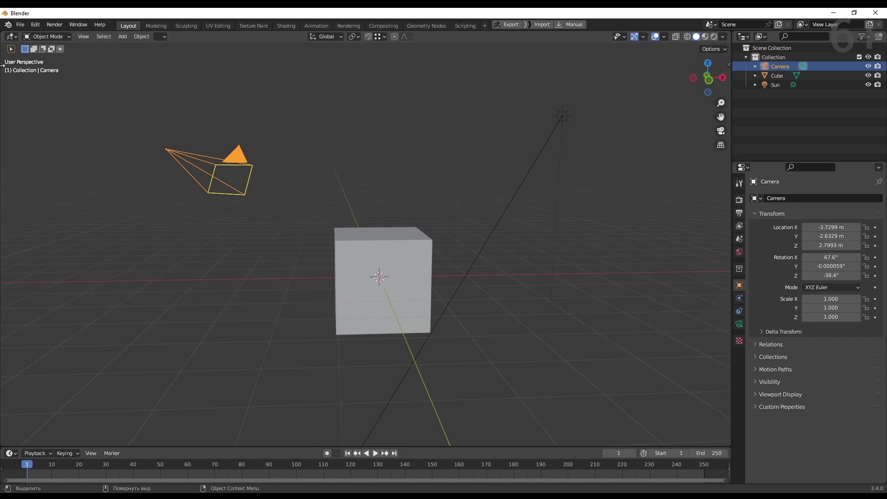
pyautogui.moveTo(2, 64); pyautogui.dragTo(21, 69)
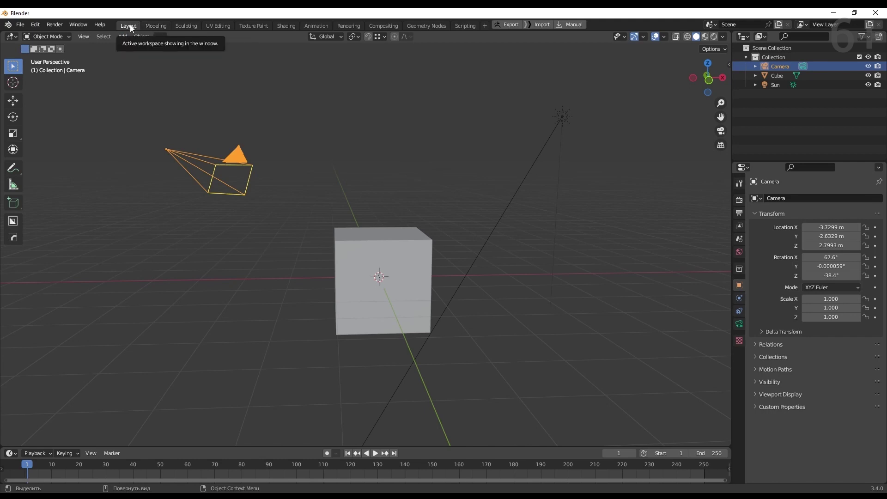
# Orbit slightly, pass through Modeling, and land on the Sculpting workspace
pyautogui.moveTo(162, 146); pyautogui.dragTo(176, 157, button='middle')
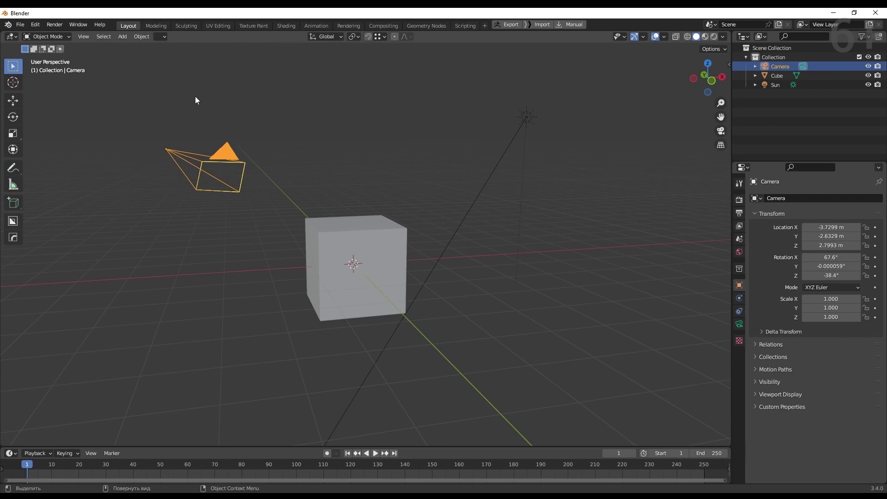
pyautogui.click(159, 25)
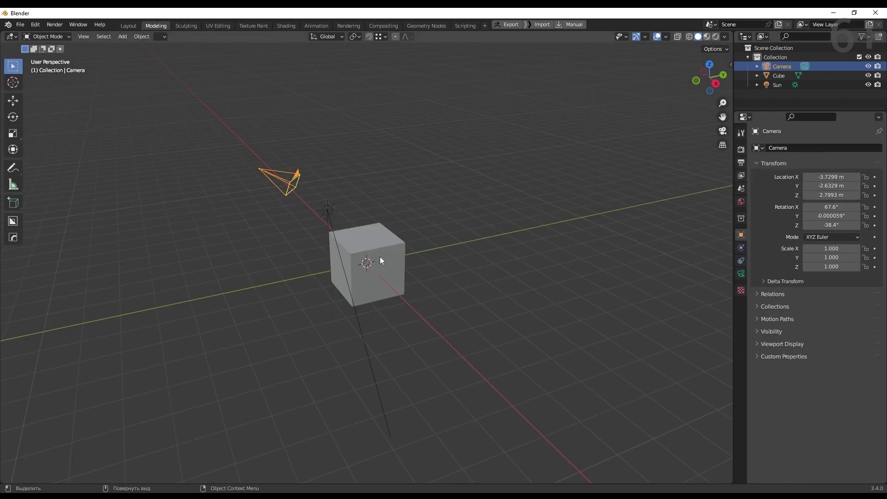
pyautogui.click(192, 25)
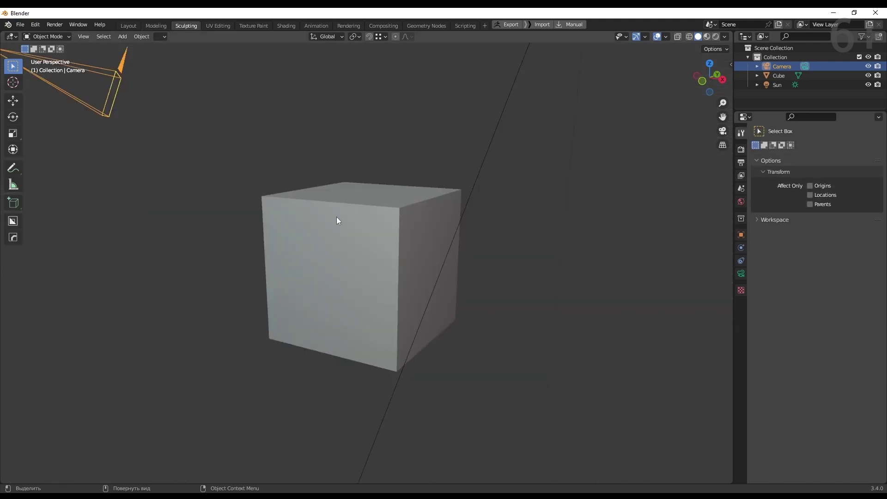
pyautogui.scroll(1, 337, 217)
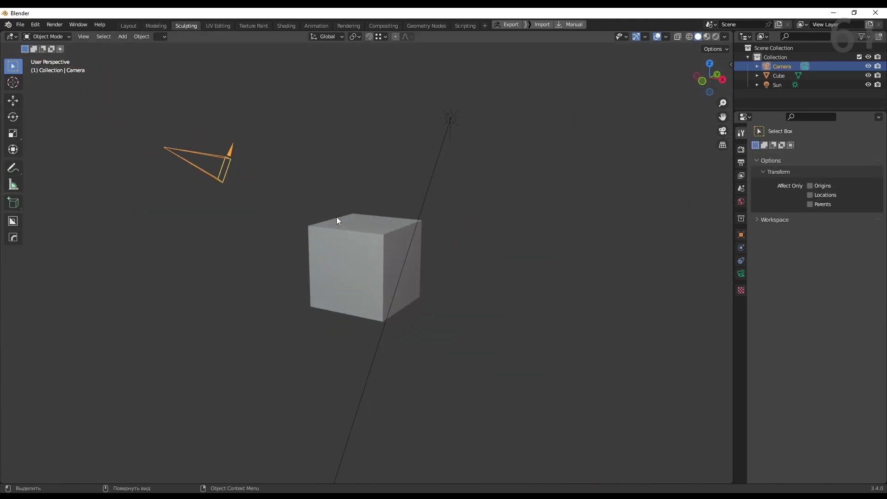
# Visit UV Editing and Texture Paint, zooming in, then switch to the Shading workspace
pyautogui.click(220, 28)
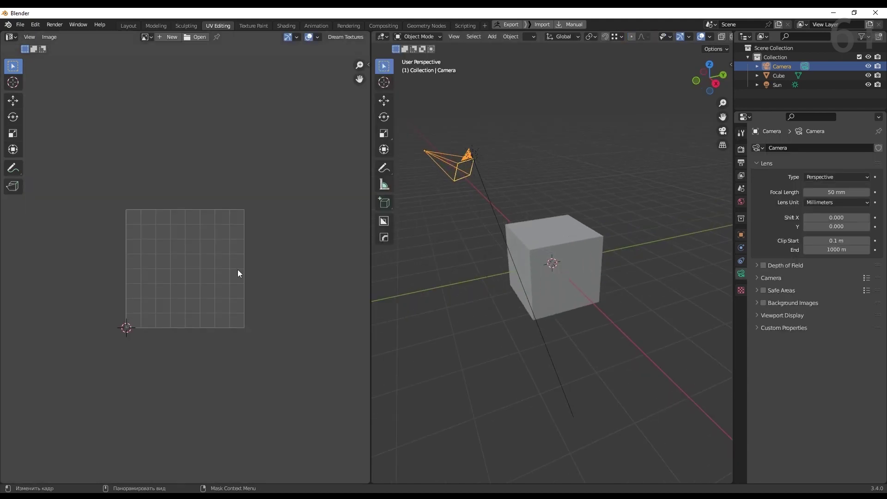
pyautogui.click(252, 29)
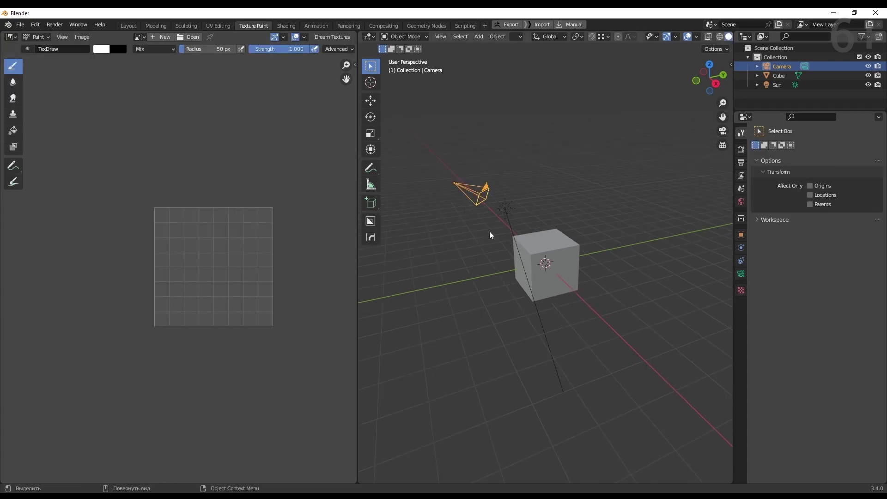
pyautogui.scroll(2, 504, 256)
pyautogui.scroll(1, 504, 256)
pyautogui.scroll(1, 503, 257)
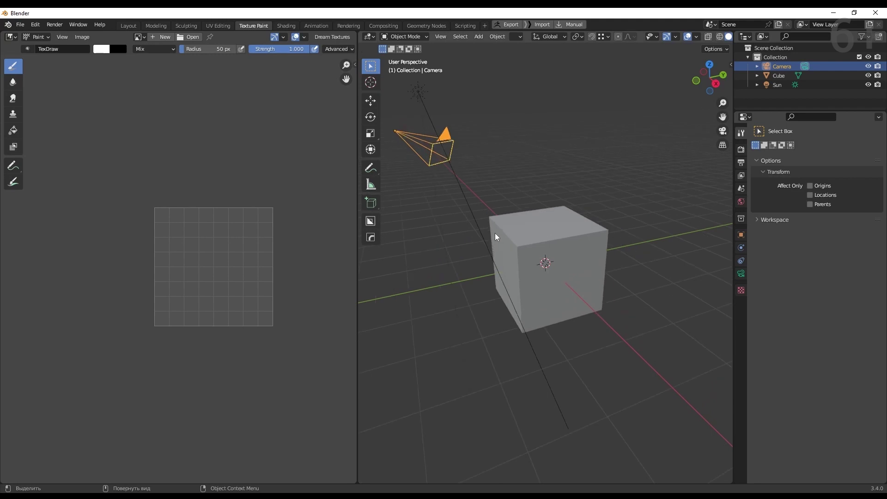
pyautogui.click(289, 26)
pyautogui.moveTo(191, 262); pyautogui.dragTo(370, 269)
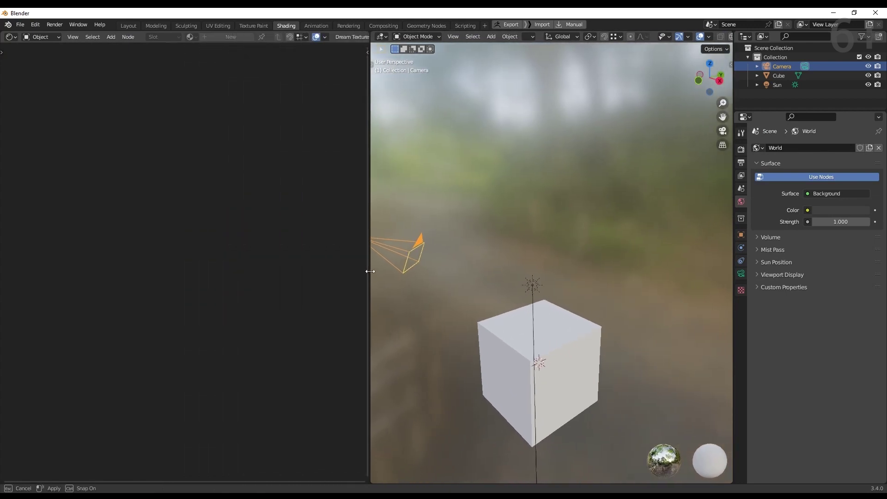
# Select the cube to view its material nodes, then visit Animation and reach Rendering
pyautogui.click(579, 357)
pyautogui.moveTo(269, 289)
pyautogui.mouseDown(button='middle')
pyautogui.moveTo(305, 257)
pyautogui.moveTo(305, 236)
pyautogui.mouseUp(button='middle')
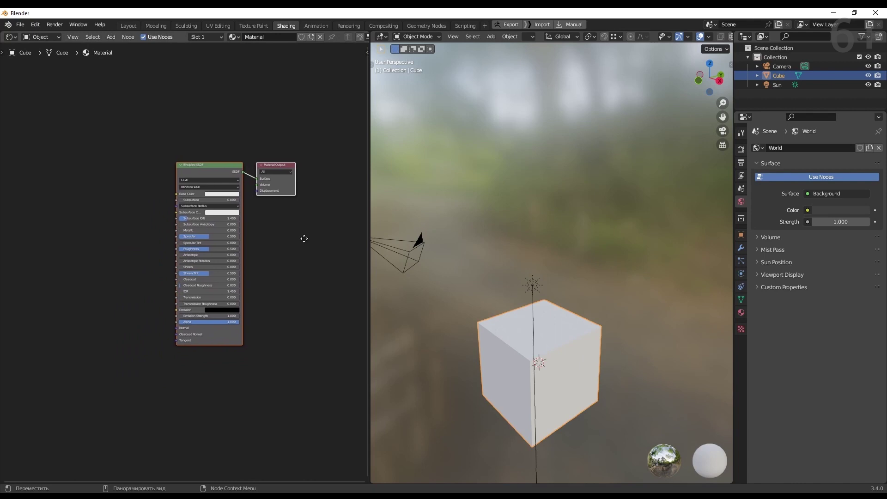
pyautogui.click(318, 27)
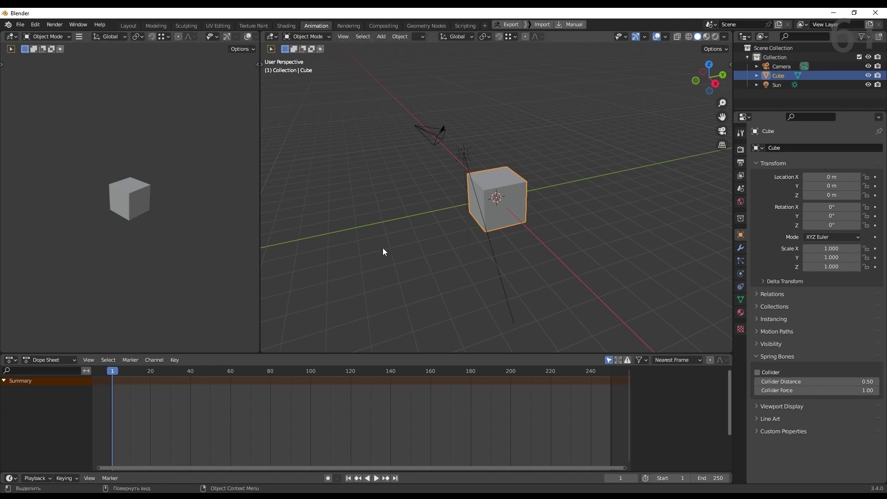
pyautogui.click(347, 27)
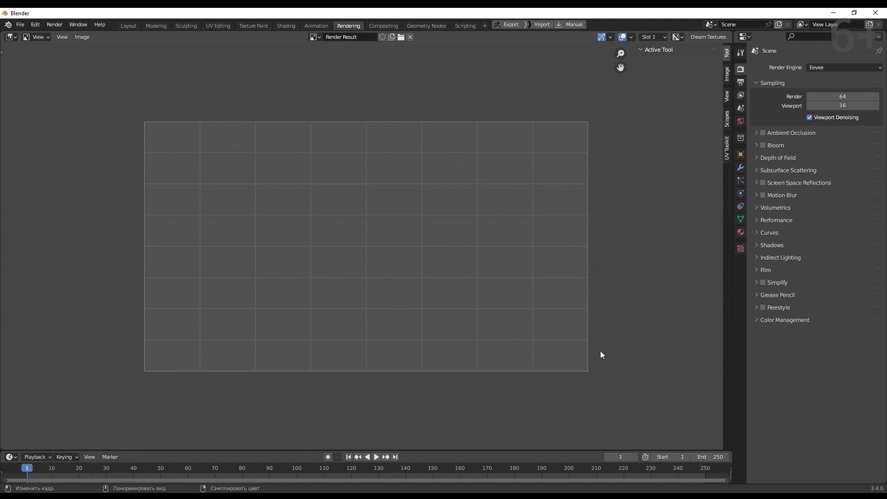
# Visit Compositing and Geometry Nodes, then go back via the Layout tab's context menu
pyautogui.click(378, 27)
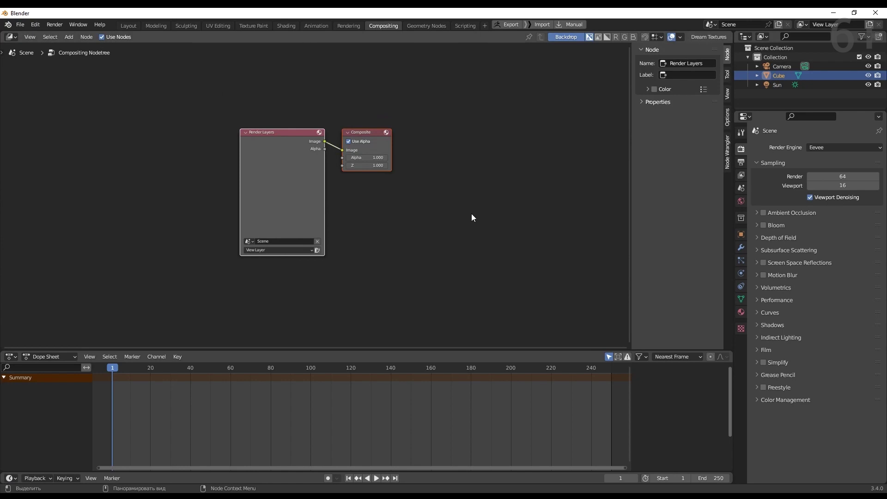
pyautogui.click(434, 27)
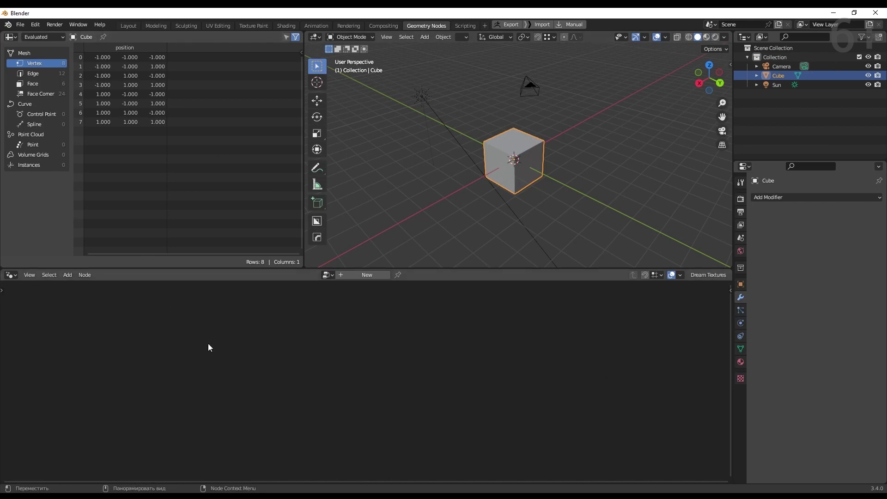
pyautogui.rightClick(131, 26)
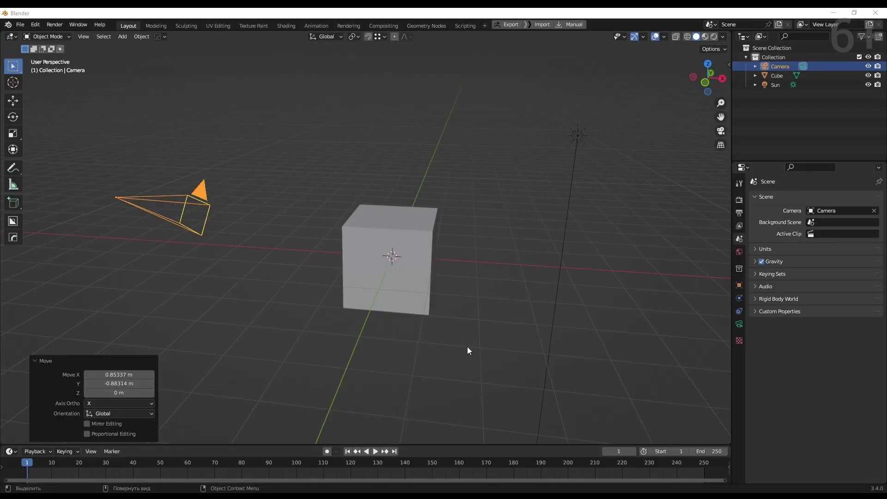
# Orbit the view and box-select the camera, cube and Sun lamp to delete them
pyautogui.moveTo(471, 347)
pyautogui.mouseDown(button='middle')
pyautogui.moveTo(477, 342)
pyautogui.moveTo(448, 307)
pyautogui.mouseUp(button='middle')
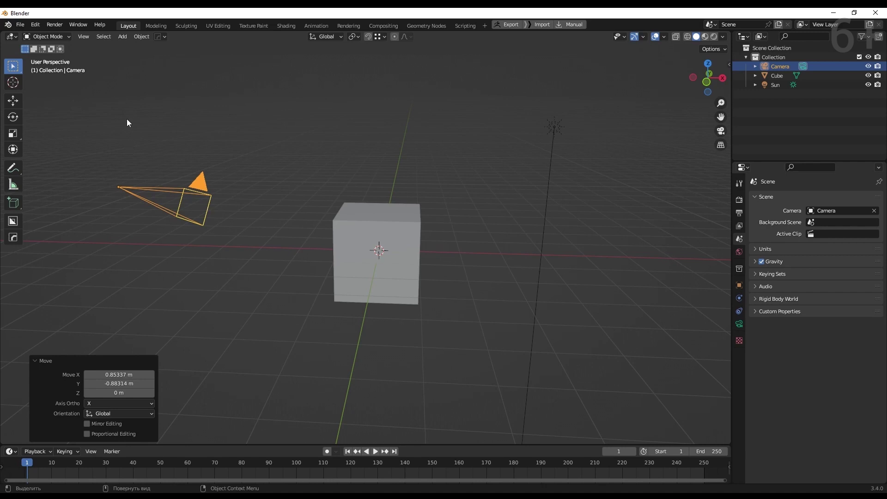
pyautogui.moveTo(74, 88)
pyautogui.mouseDown()
pyautogui.moveTo(503, 273)
pyautogui.moveTo(611, 330)
pyautogui.mouseUp()
pyautogui.press('Delete')
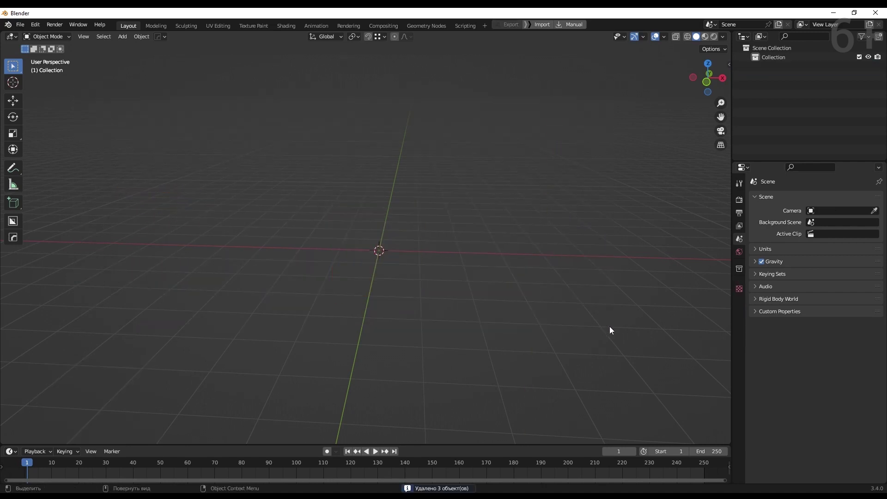
pyautogui.moveTo(588, 323)
pyautogui.mouseDown(button='middle')
pyautogui.moveTo(473, 304)
pyautogui.moveTo(413, 319)
pyautogui.moveTo(370, 277)
pyautogui.mouseUp(button='middle')
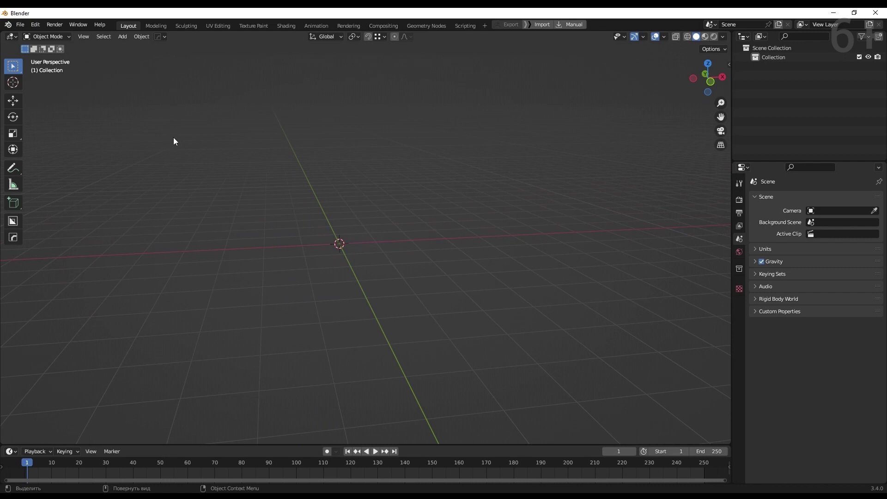
pyautogui.click(19, 26)
# Open the top-left menu to bring up the startup defaults options
pyautogui.click(25, 28)
pyautogui.moveTo(69, 195)
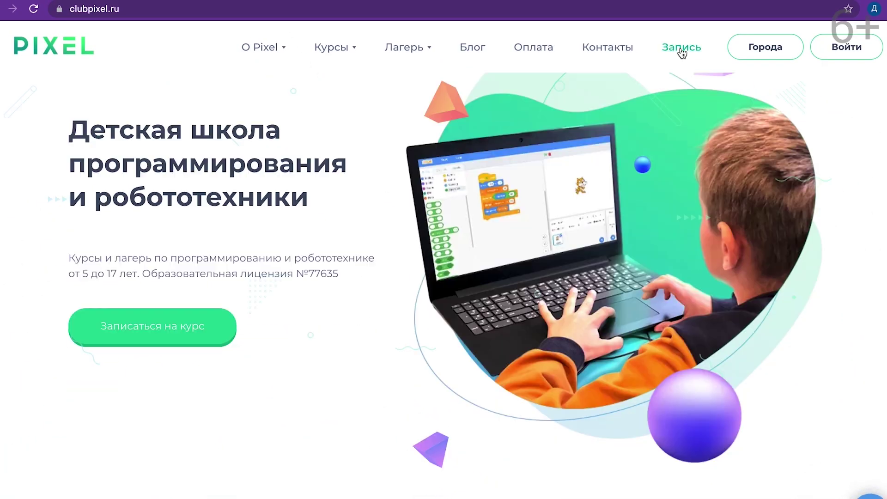
# Subscribe to Pixel's YouTube channel with all notifications, then to its Yandex Zen channel
pyautogui.click(682, 48)
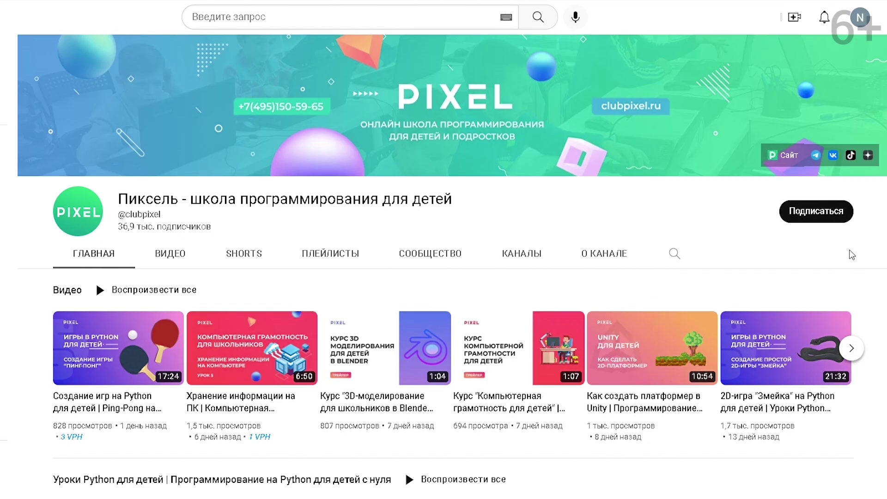
pyautogui.click(785, 211)
pyautogui.click(841, 213)
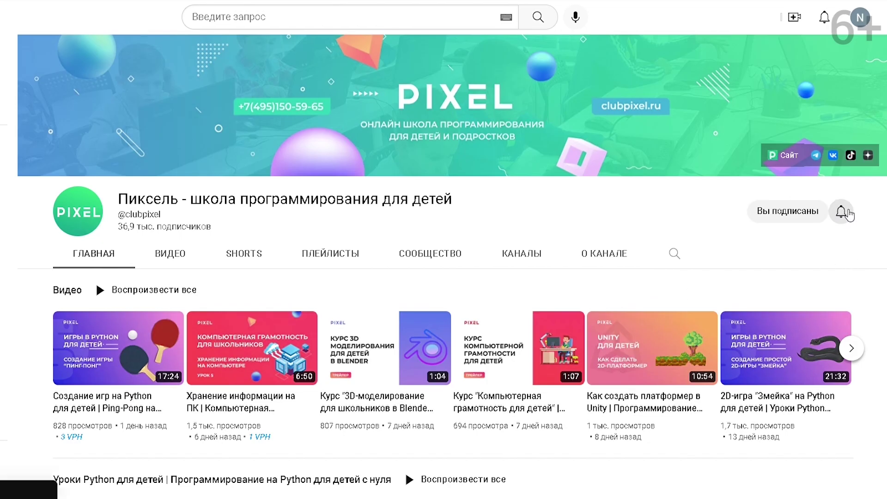
pyautogui.click(804, 252)
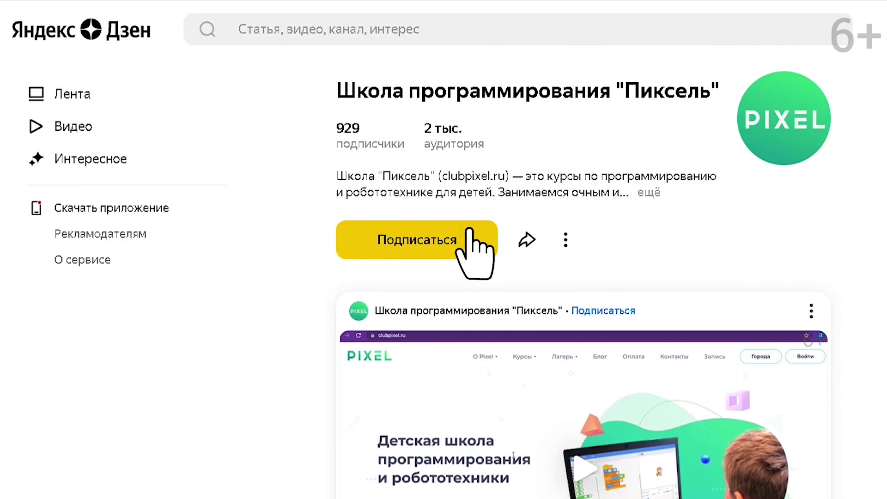
pyautogui.click(469, 233)
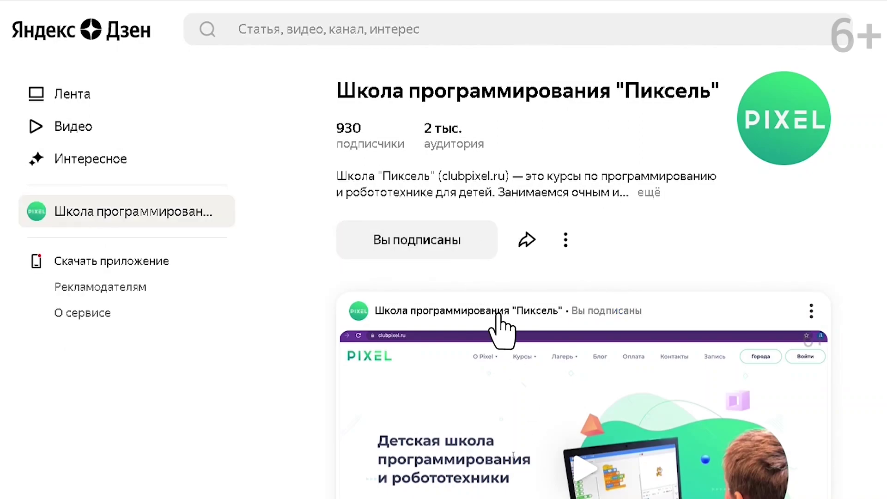